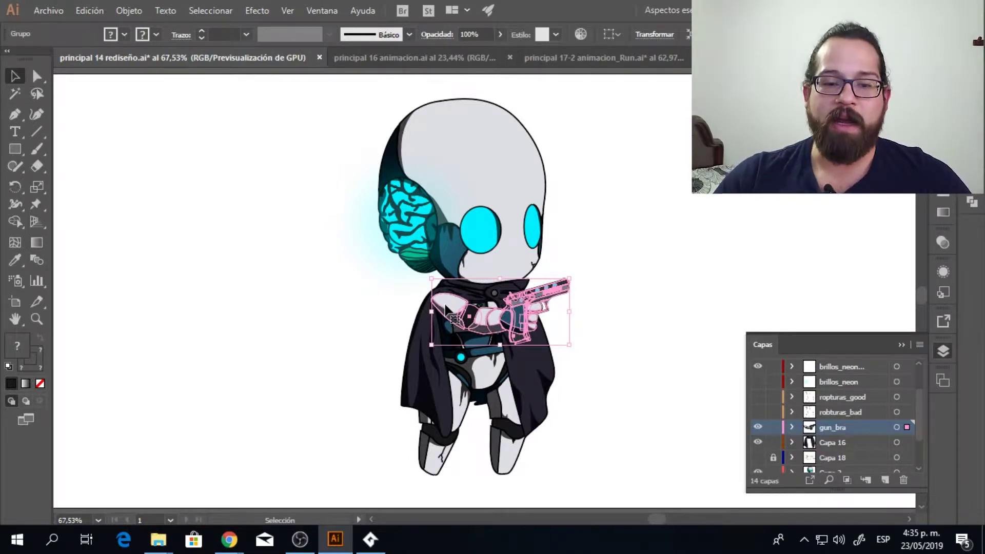
Step: Rotate the character's gun-holding arm about the shoulder to change its aim
{"action": "left_click", "coordinate": [605, 266]}
{"action": "left_click", "coordinate": [524, 313]}
{"action": "key", "text": "r"}
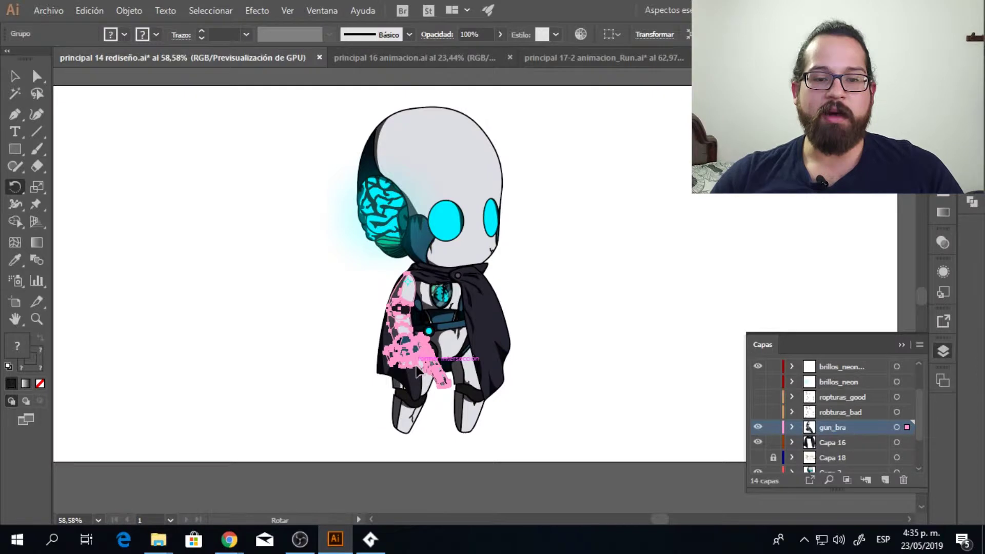
{"action": "left_click_drag", "start_coordinate": [418, 372], "coordinate": [543, 307]}
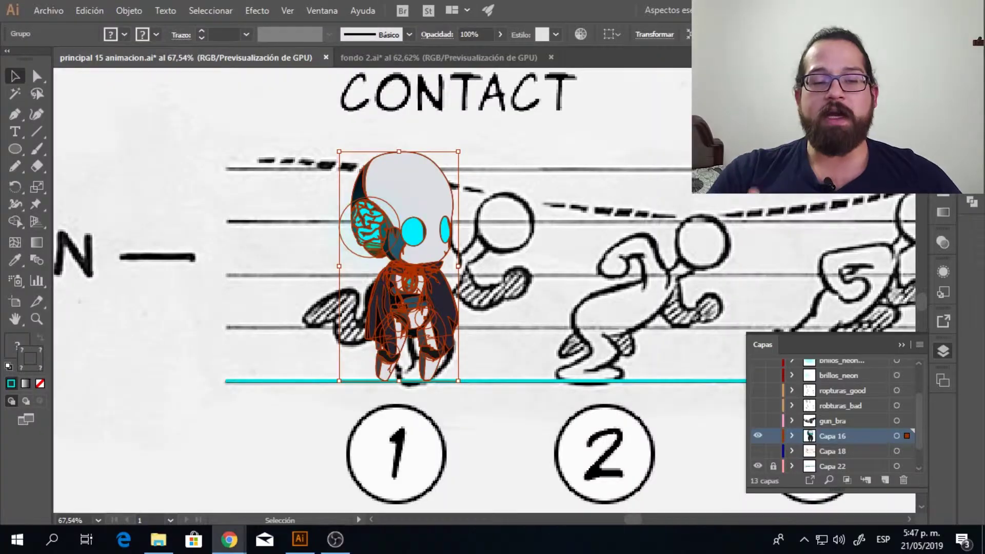
Step: Move the whole character aside from the first CONTACT pose, standing on the run reference's ground line, and deselect it
{"action": "scroll", "coordinate": [57, 184], "scroll_direction": "down", "scroll_amount": 3}
{"action": "left_click_drag", "start_coordinate": [198, 221], "coordinate": [468, 211]}
{"action": "left_click_drag", "start_coordinate": [468, 210], "coordinate": [318, 221]}
{"action": "scroll", "coordinate": [318, 221], "scroll_direction": "up", "scroll_amount": 5}
{"action": "scroll", "coordinate": [515, 150], "scroll_direction": "down", "scroll_amount": 1}
{"action": "left_click_drag", "start_coordinate": [515, 150], "coordinate": [397, 147]}
{"action": "key", "text": "ctrl+shift+a"}
{"action": "scroll", "coordinate": [350, 353], "scroll_direction": "up", "scroll_amount": 3}
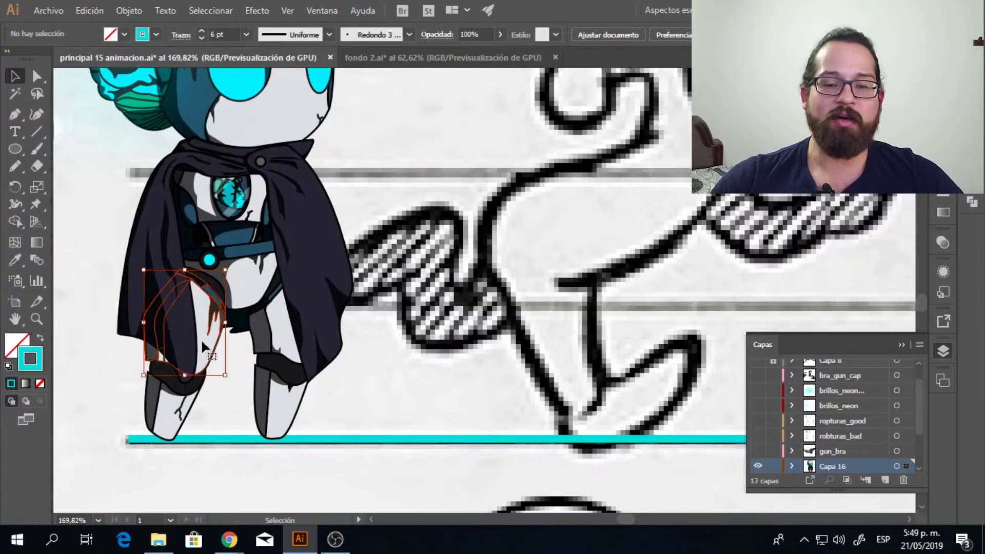
Step: Move the first leg's thigh onto reference pose 1 and rotate the leg to follow the sketch
{"action": "left_click_drag", "start_coordinate": [202, 325], "coordinate": [535, 323]}
{"action": "right_click", "coordinate": [535, 324]}
{"action": "left_click", "coordinate": [573, 200]}
{"action": "scroll", "coordinate": [491, 294], "scroll_direction": "right", "scroll_amount": 2}
{"action": "key", "text": "r"}
{"action": "left_click_drag", "start_coordinate": [472, 295], "coordinate": [491, 294]}
{"action": "left_click_drag", "start_coordinate": [479, 430], "coordinate": [575, 293]}
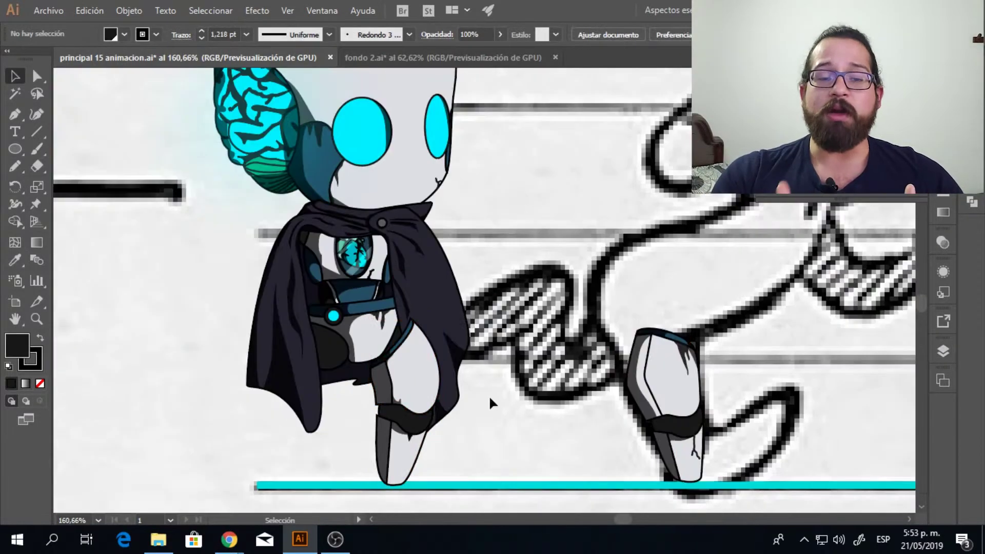
Step: Change the other thigh's stacking order and move it to the body being assembled on pose 1
{"action": "left_click", "coordinate": [404, 365]}
{"action": "right_click", "coordinate": [417, 289]}
{"action": "mouse_move", "coordinate": [506, 447]}
{"action": "left_click", "coordinate": [682, 447]}
{"action": "left_click", "coordinate": [385, 368]}
{"action": "left_click_drag", "start_coordinate": [385, 367], "coordinate": [481, 357]}
Step: Place the pelvis and torso pieces over the legs on pose 1 and rotate them into a forward lean
{"action": "left_click_drag", "start_coordinate": [426, 376], "coordinate": [491, 293]}
{"action": "double_click", "coordinate": [505, 383]}
{"action": "key", "text": "r"}
{"action": "double_click", "coordinate": [384, 226]}
{"action": "left_click_drag", "start_coordinate": [487, 334], "coordinate": [562, 312]}
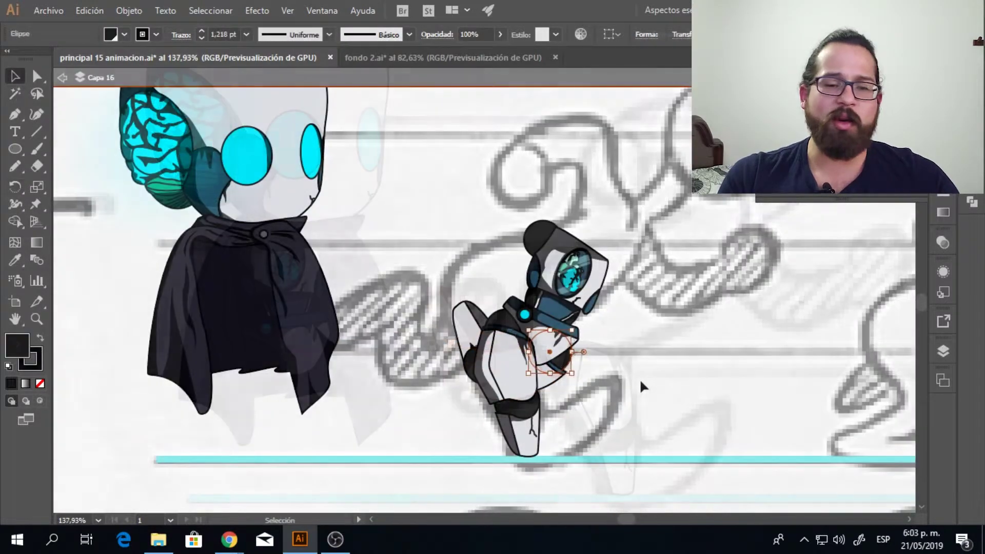
{"action": "left_click_drag", "start_coordinate": [611, 393], "coordinate": [554, 370]}
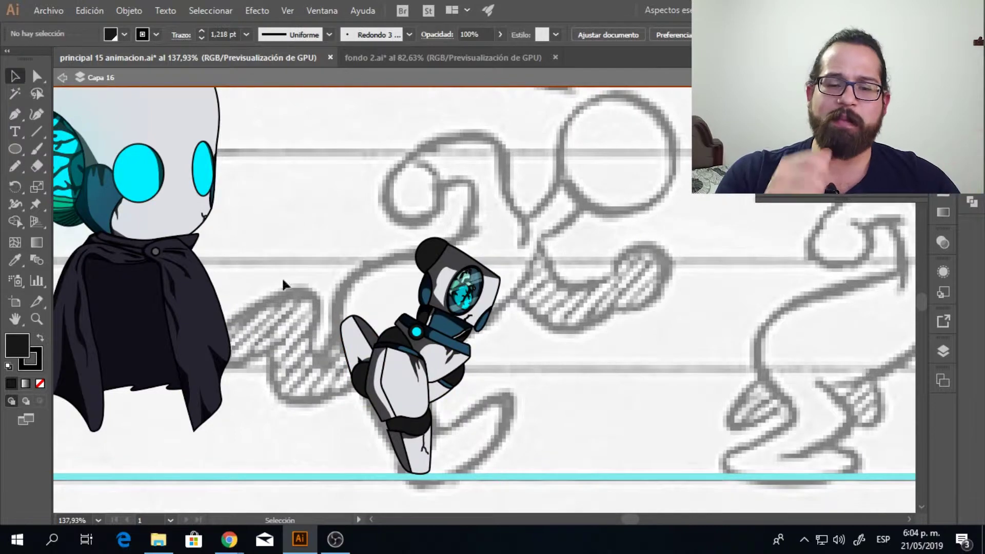
Step: Move the cape and head onto the leaning torso on pose 1, rotating the cape to match
{"action": "left_click_drag", "start_coordinate": [220, 288], "coordinate": [539, 231]}
{"action": "left_click_drag", "start_coordinate": [571, 159], "coordinate": [513, 169]}
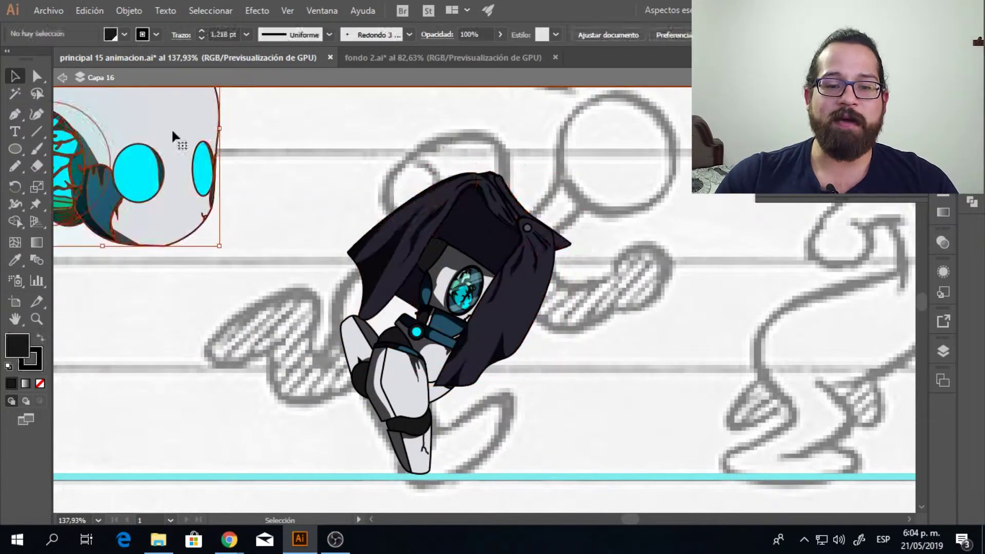
{"action": "left_click_drag", "start_coordinate": [176, 143], "coordinate": [457, 128]}
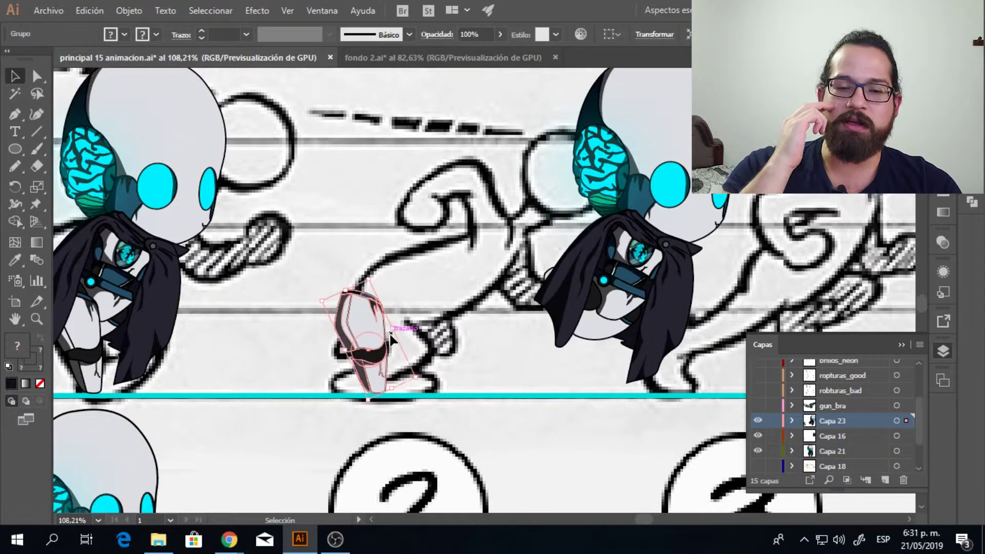
Step: Nudge the supporting leg into place on reference pose 2 and rotate it to follow the sketch
{"action": "key", "text": "shift+Left"}
{"action": "key", "text": "shift+Left"}
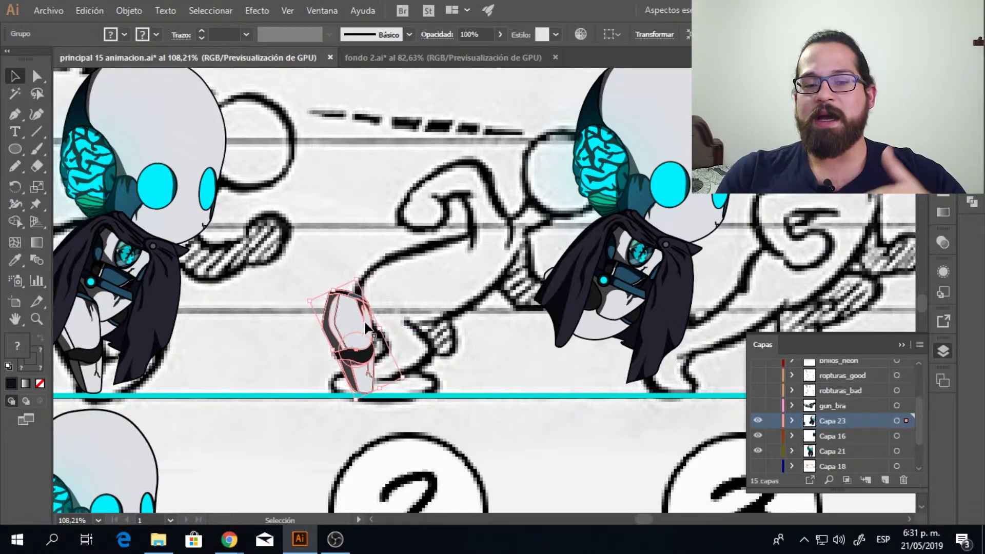
{"action": "double_click", "coordinate": [368, 328]}
{"action": "key", "text": "r"}
{"action": "left_click_drag", "start_coordinate": [375, 276], "coordinate": [378, 266]}
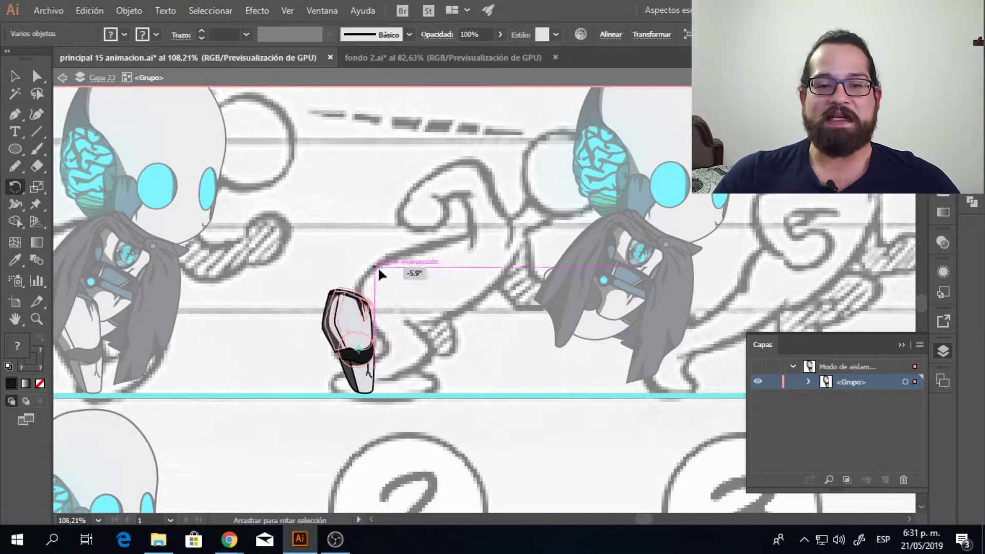
{"action": "key", "text": "v"}
{"action": "double_click", "coordinate": [324, 386]}
{"action": "left_click", "coordinate": [324, 386]}
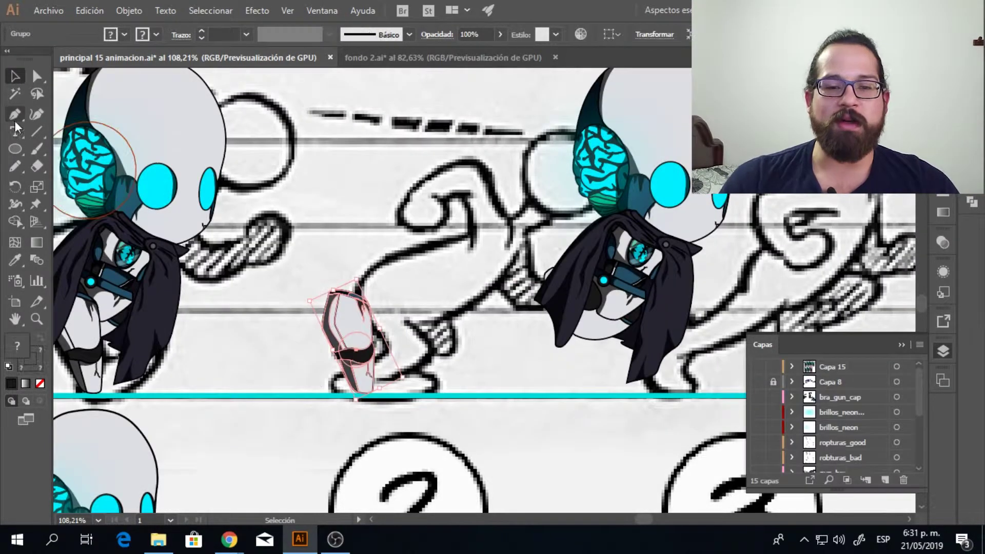
{"action": "left_click", "coordinate": [16, 186]}
{"action": "left_click_drag", "start_coordinate": [382, 303], "coordinate": [464, 320]}
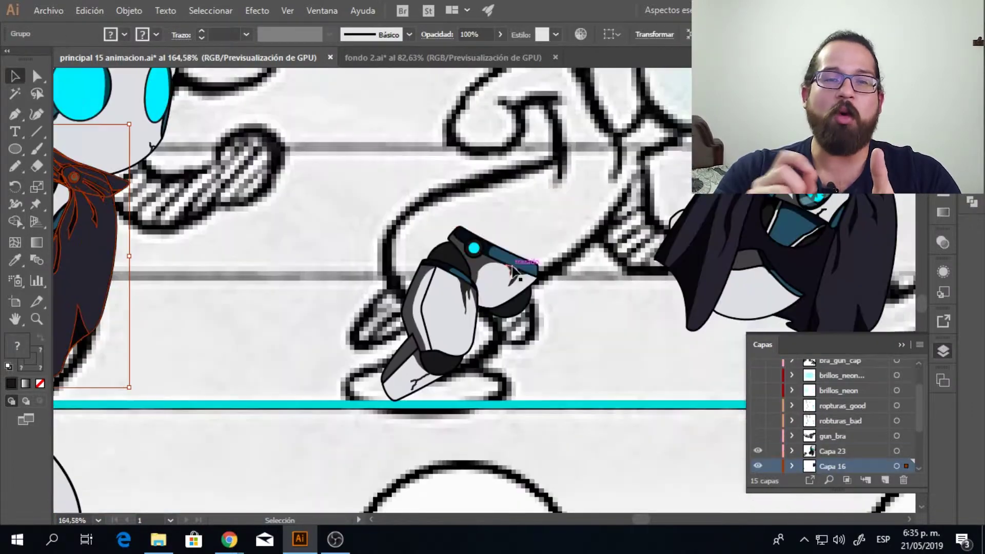
Step: Move the back leg onto the pelvis at pose 2 and send it behind the front leg
{"action": "left_click_drag", "start_coordinate": [508, 290], "coordinate": [516, 283]}
{"action": "left_click_drag", "start_coordinate": [552, 228], "coordinate": [622, 267]}
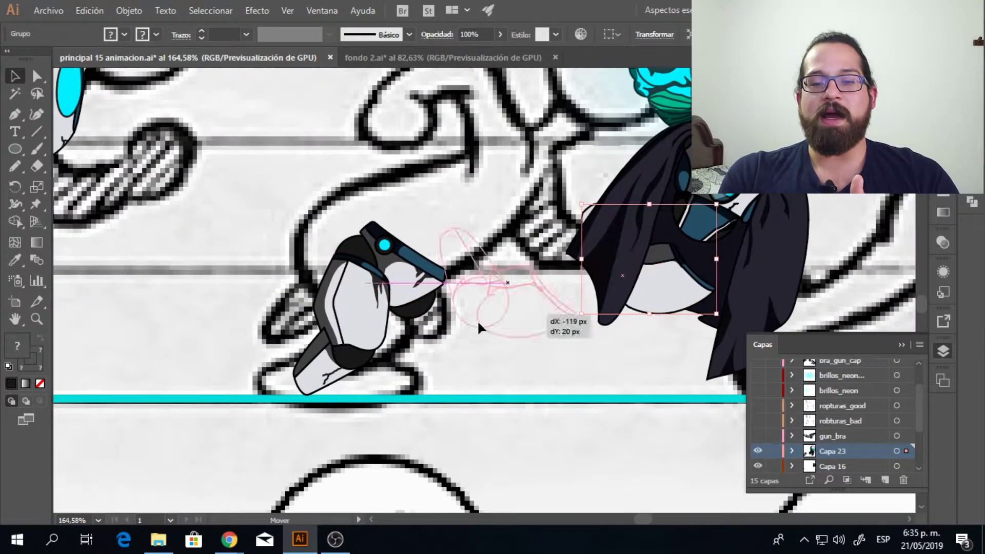
{"action": "left_click_drag", "start_coordinate": [478, 320], "coordinate": [371, 313]}
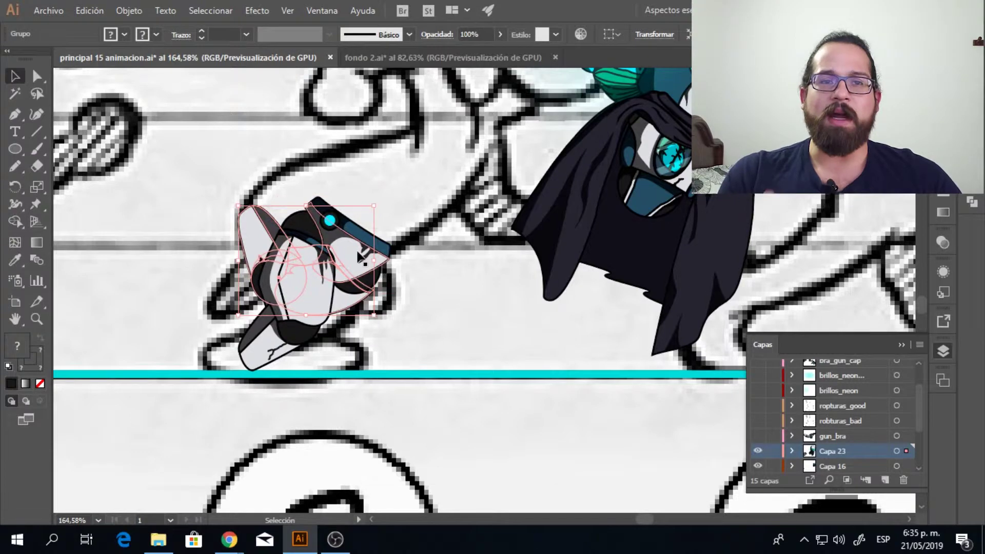
{"action": "key", "text": "ctrl+shift+a"}
{"action": "key", "text": "shift+b"}
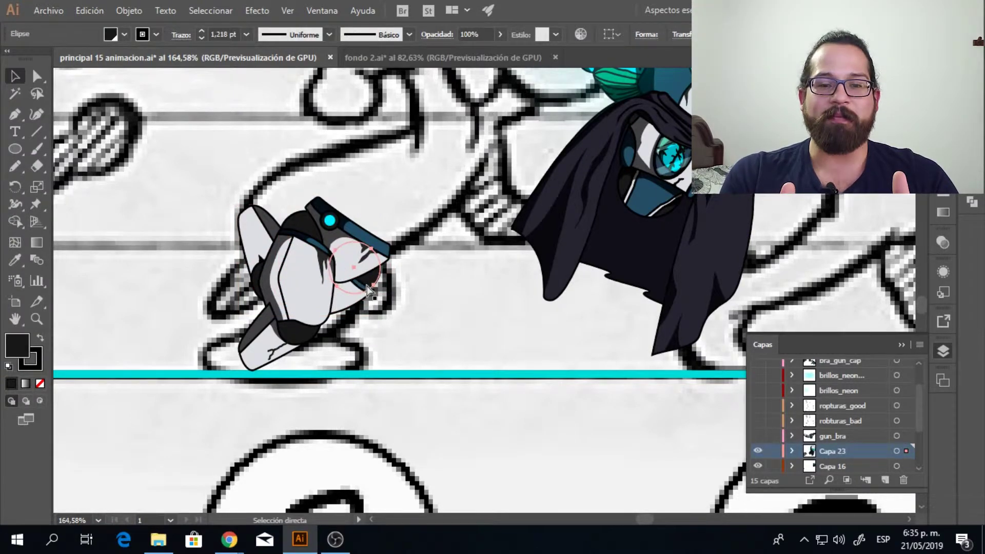
Step: Select the back leg's round joint piece on pose 2 and rotate it
{"action": "left_click", "coordinate": [367, 290]}
{"action": "key", "text": "r"}
{"action": "left_click_drag", "start_coordinate": [416, 262], "coordinate": [392, 204]}
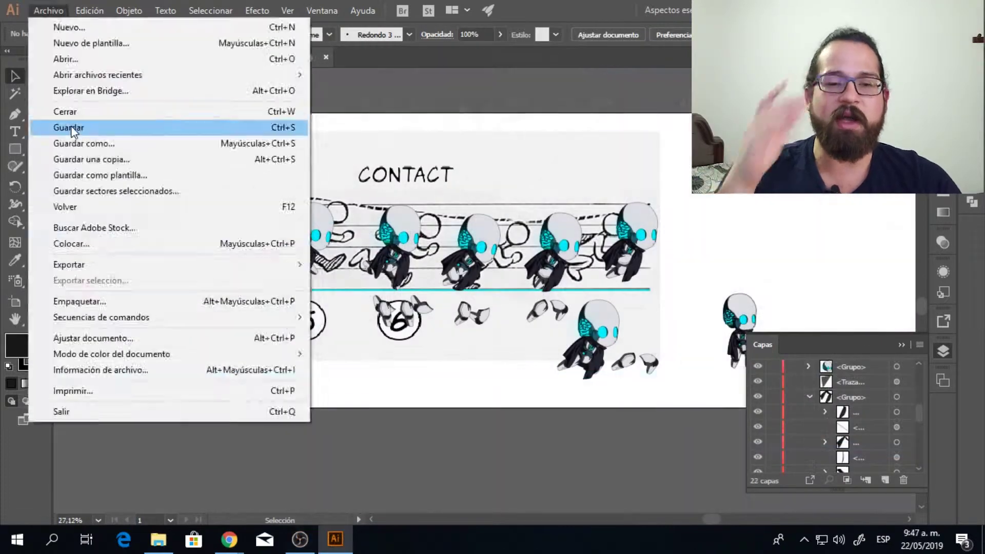
Step: Save the run-cycle document and view the row of posed characters
{"action": "left_click", "coordinate": [77, 128]}
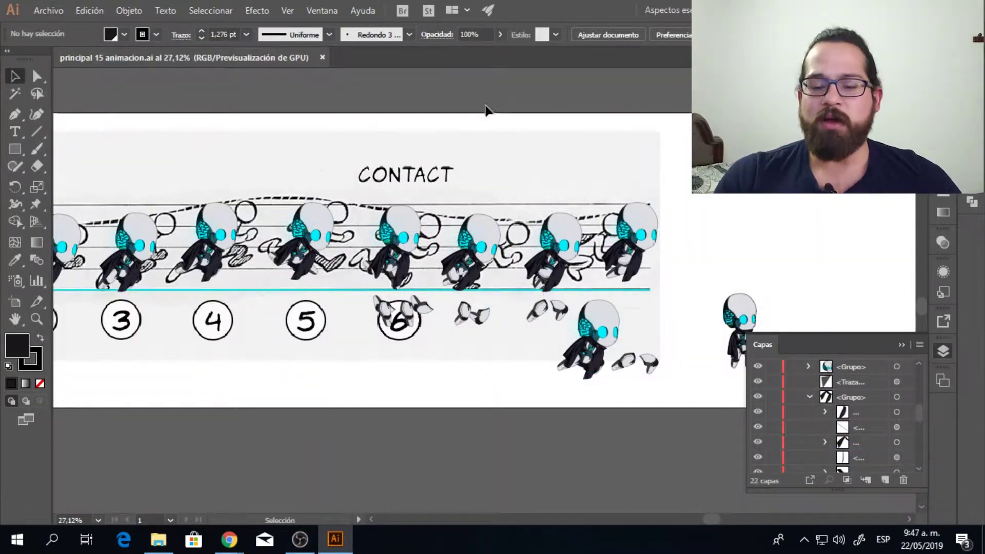
{"action": "left_click_drag", "start_coordinate": [486, 109], "coordinate": [495, 114]}
{"action": "scroll", "coordinate": [565, 162], "scroll_direction": "down", "scroll_amount": 2}
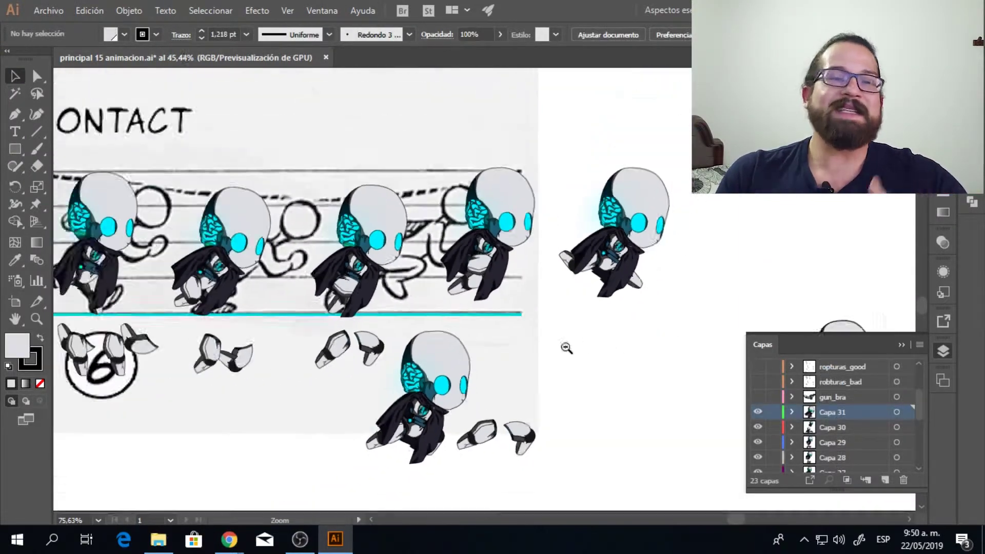
{"action": "left_click", "coordinate": [565, 347]}
{"action": "left_click_drag", "start_coordinate": [541, 219], "coordinate": [685, 218]}
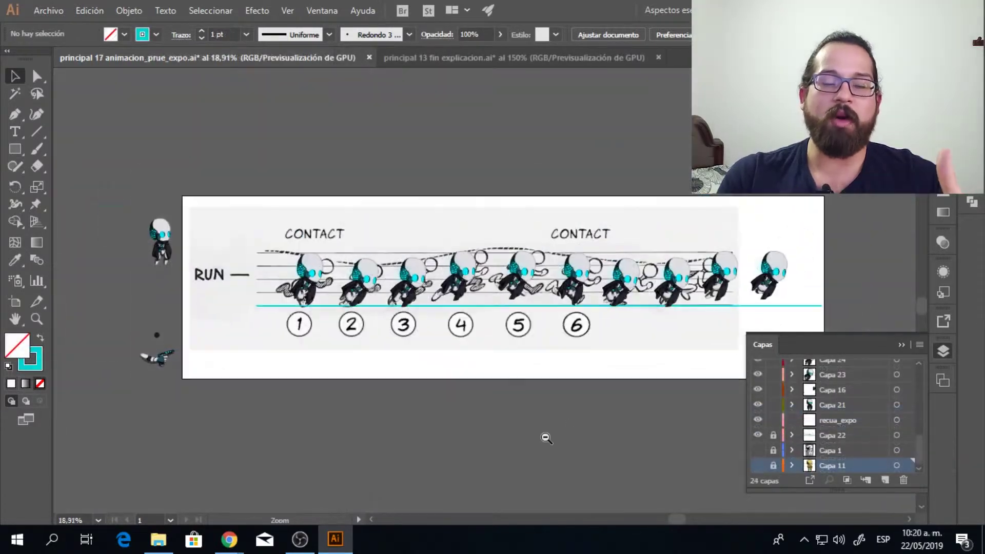
Step: Duplicate the RUN artboard with all its artwork directly below the original
{"action": "left_click", "coordinate": [15, 303]}
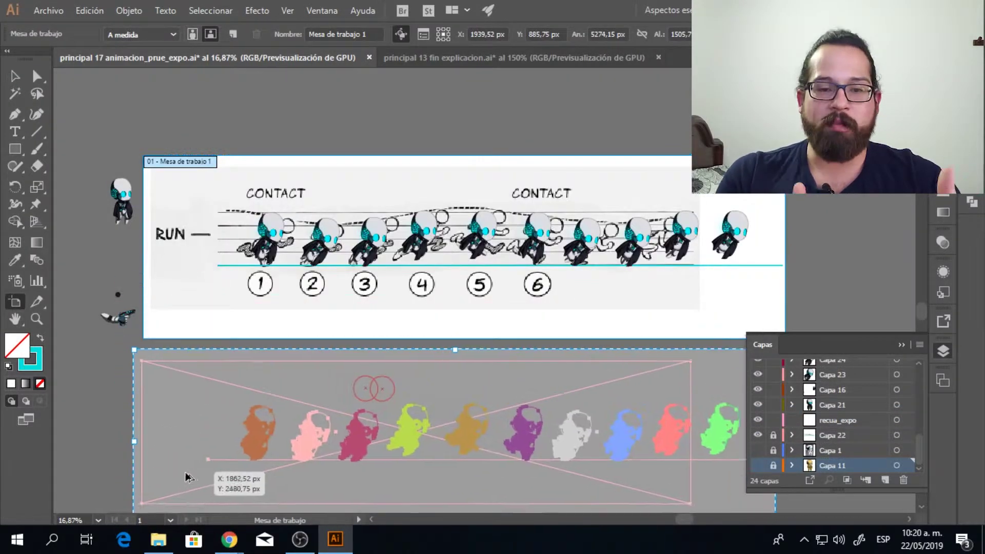
{"action": "left_click_drag", "start_coordinate": [185, 478], "coordinate": [205, 479]}
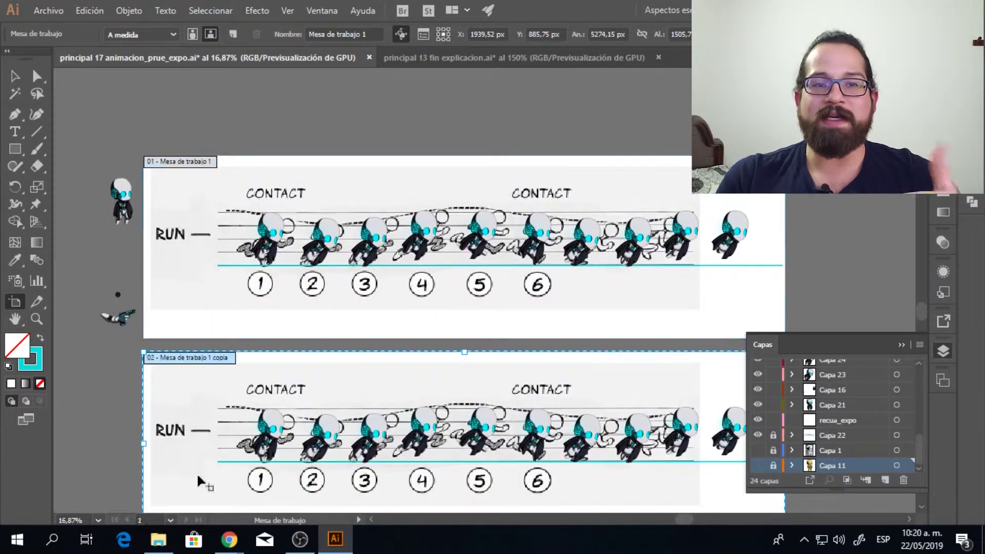
{"action": "key", "text": "v"}
{"action": "scroll", "coordinate": [319, 369], "scroll_direction": "down", "scroll_amount": 3}
{"action": "left_click", "coordinate": [510, 349]}
{"action": "left_click", "coordinate": [919, 345]}
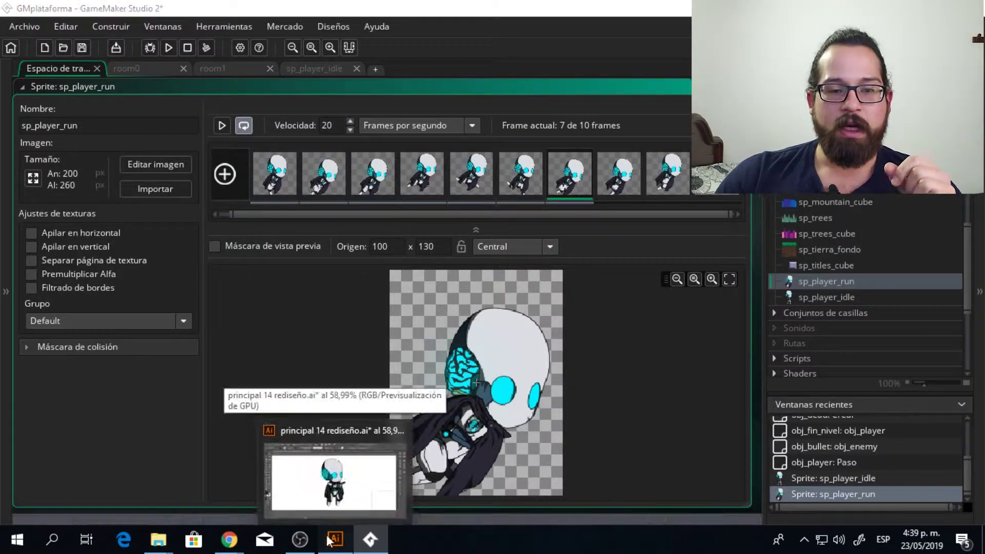
Step: Switch to Illustrator and view the run frames in principal 17-2 animacion_Run.ai with the layers list hidden
{"action": "left_click", "coordinate": [323, 477]}
{"action": "left_click", "coordinate": [356, 60]}
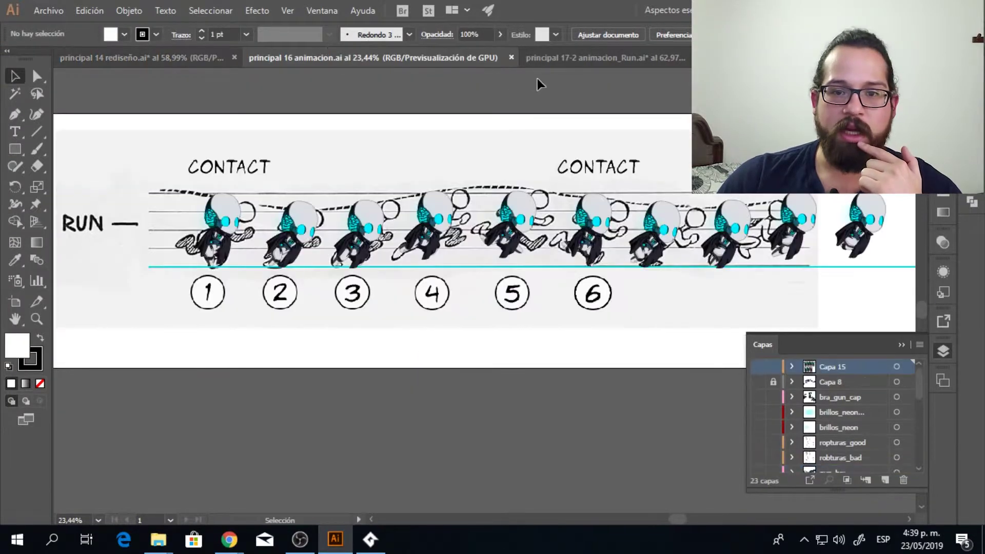
{"action": "left_click", "coordinate": [583, 57]}
{"action": "left_click_drag", "start_coordinate": [623, 281], "coordinate": [471, 304]}
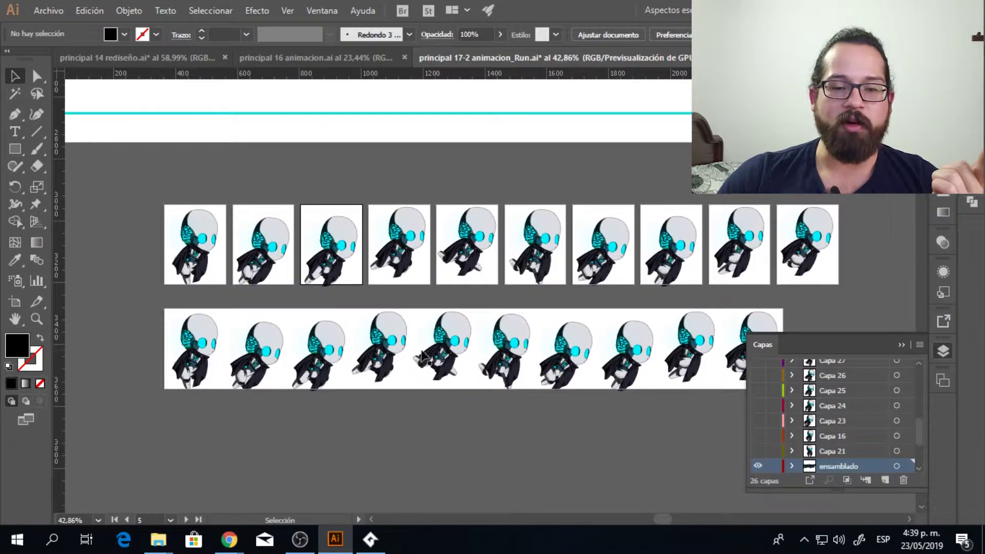
{"action": "key", "text": "F7"}
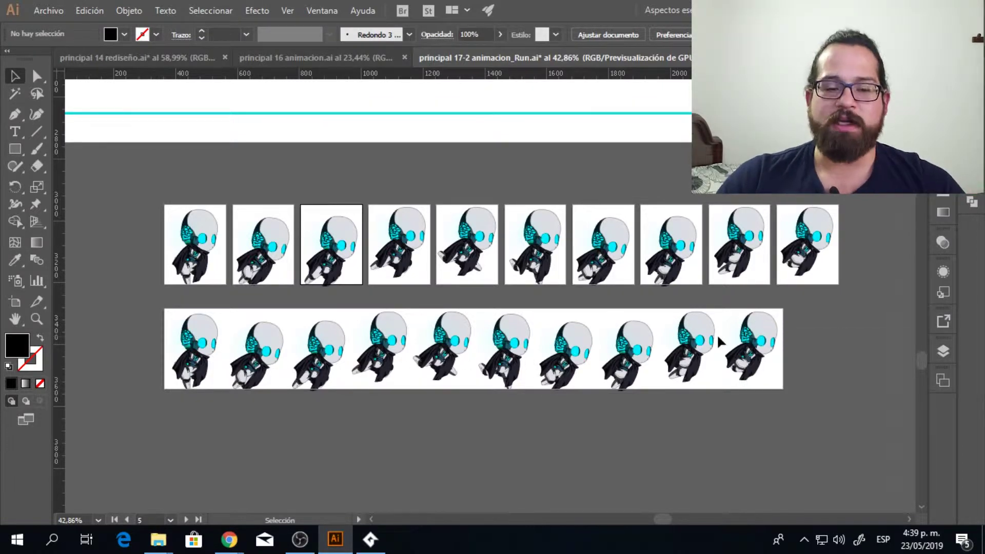
Step: Switch to GameMaker Studio 2 and play the sp_player_run sprite animation
{"action": "left_click", "coordinate": [370, 538]}
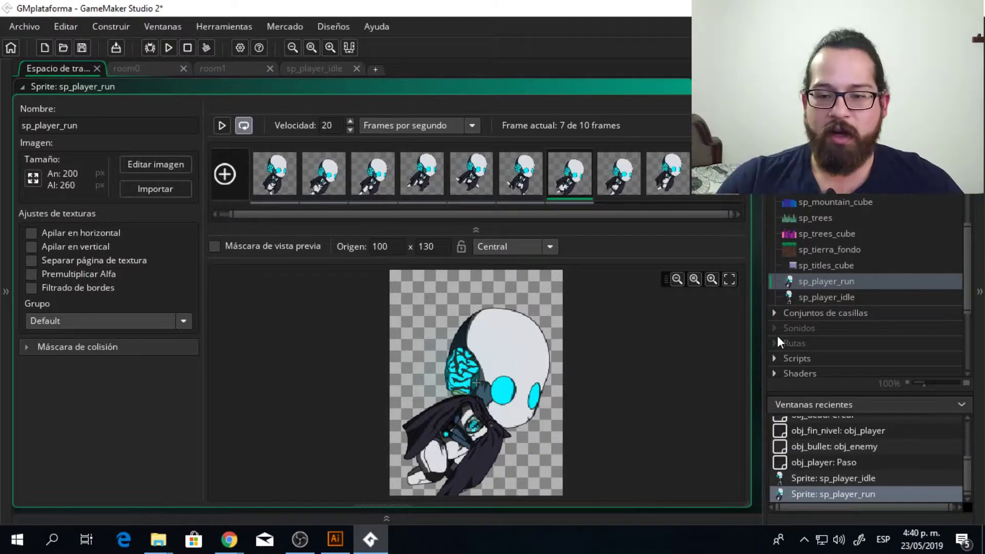
{"action": "scroll", "coordinate": [760, 333], "scroll_direction": "down", "scroll_amount": 1}
{"action": "scroll", "coordinate": [760, 327], "scroll_direction": "up", "scroll_amount": 1}
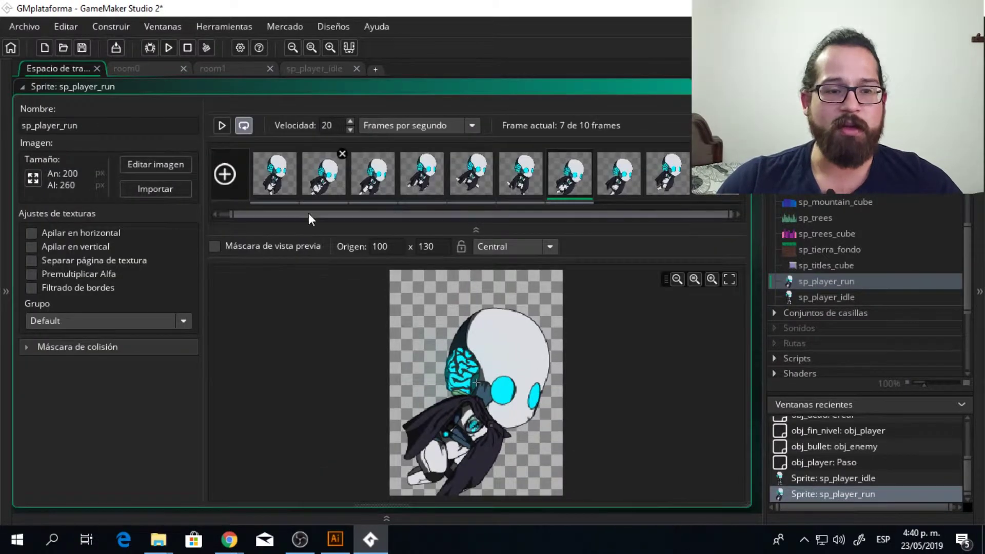
{"action": "left_click", "coordinate": [220, 125]}
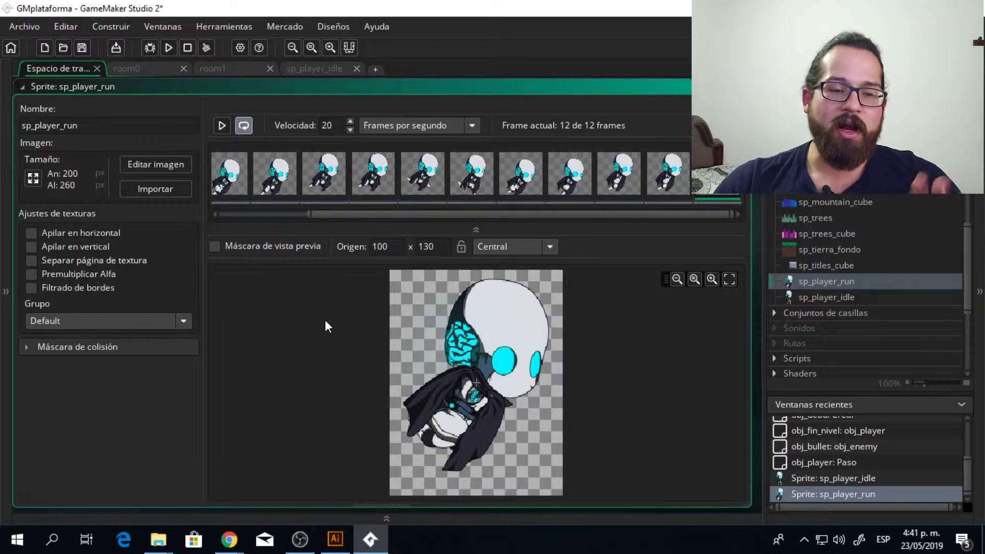
Step: Switch to Illustrator, ungroup the first run frame's character, and move its front cape piece off the body
{"action": "key", "text": "alt+Tab"}
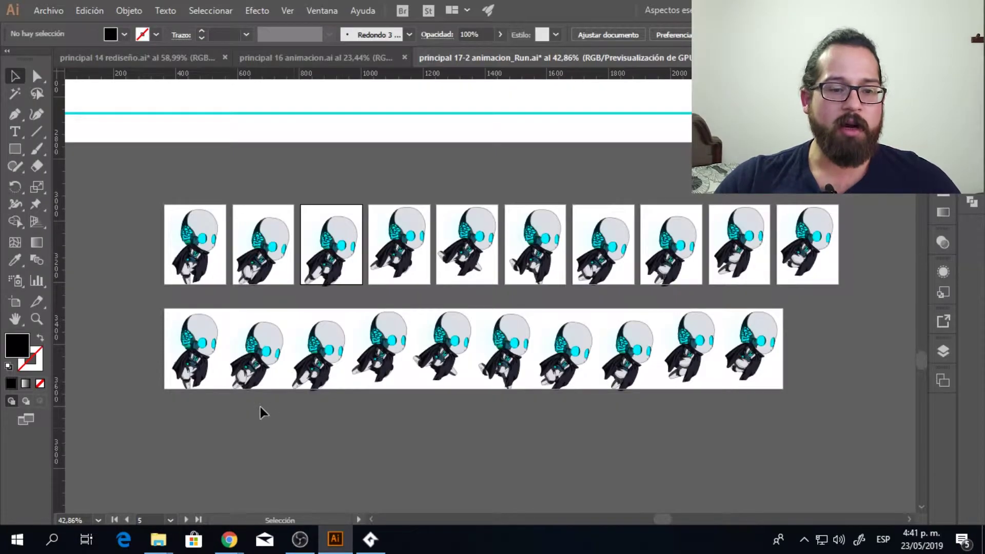
{"action": "key", "text": "z"}
{"action": "left_click_drag", "start_coordinate": [323, 449], "coordinate": [445, 393]}
{"action": "left_click_drag", "start_coordinate": [377, 363], "coordinate": [388, 411]}
{"action": "left_click", "coordinate": [289, 343]}
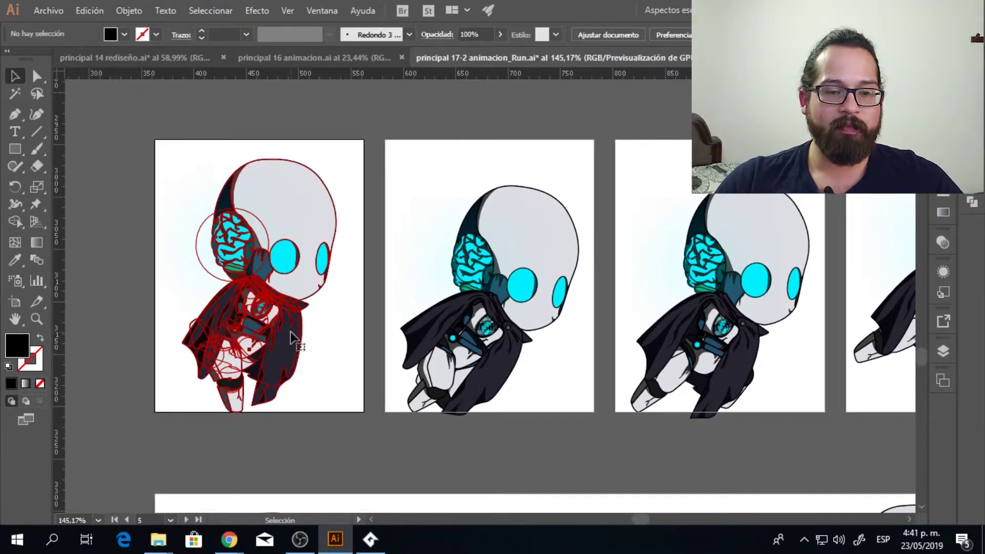
{"action": "right_click", "coordinate": [289, 342]}
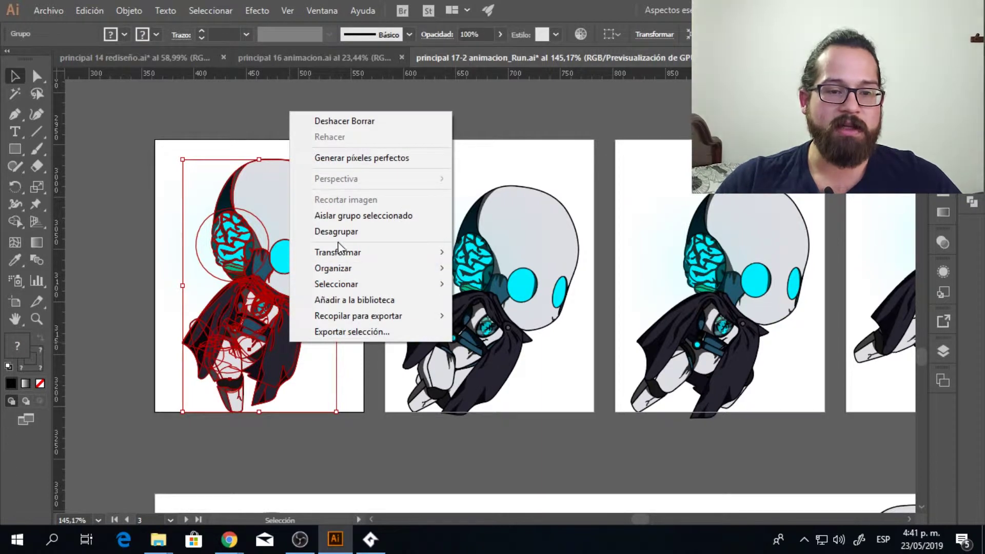
{"action": "left_click", "coordinate": [336, 232]}
{"action": "left_click", "coordinate": [361, 334]}
{"action": "left_click", "coordinate": [286, 341]}
{"action": "left_click_drag", "start_coordinate": [286, 341], "coordinate": [165, 325]}
{"action": "scroll", "coordinate": [305, 318], "scroll_direction": "up", "scroll_amount": 2}
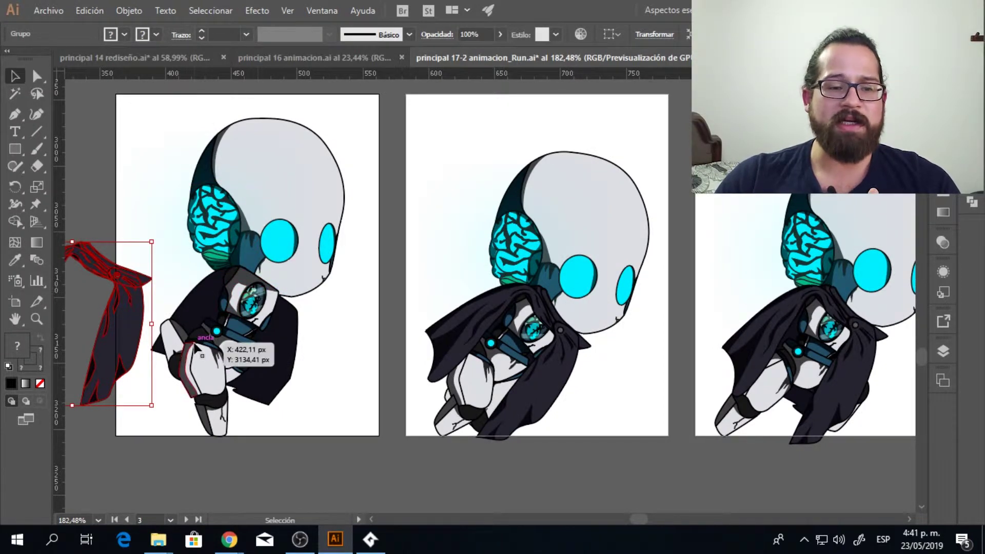
Step: Ungroup the second run frame's character and move one of its pieces aside
{"action": "left_click", "coordinate": [492, 345]}
{"action": "right_click", "coordinate": [477, 339]}
{"action": "left_click", "coordinate": [526, 230]}
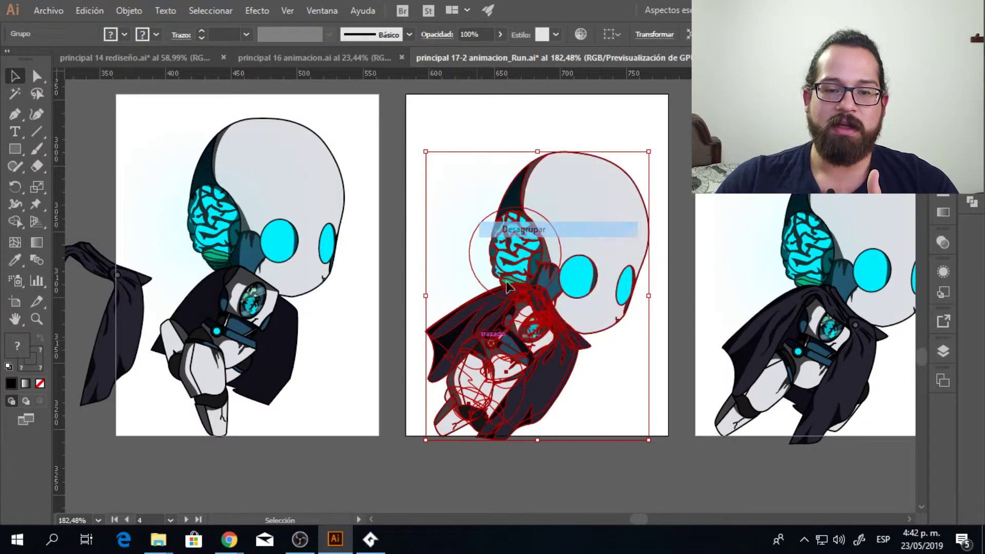
{"action": "left_click", "coordinate": [688, 321]}
{"action": "left_click_drag", "start_coordinate": [517, 336], "coordinate": [604, 373]}
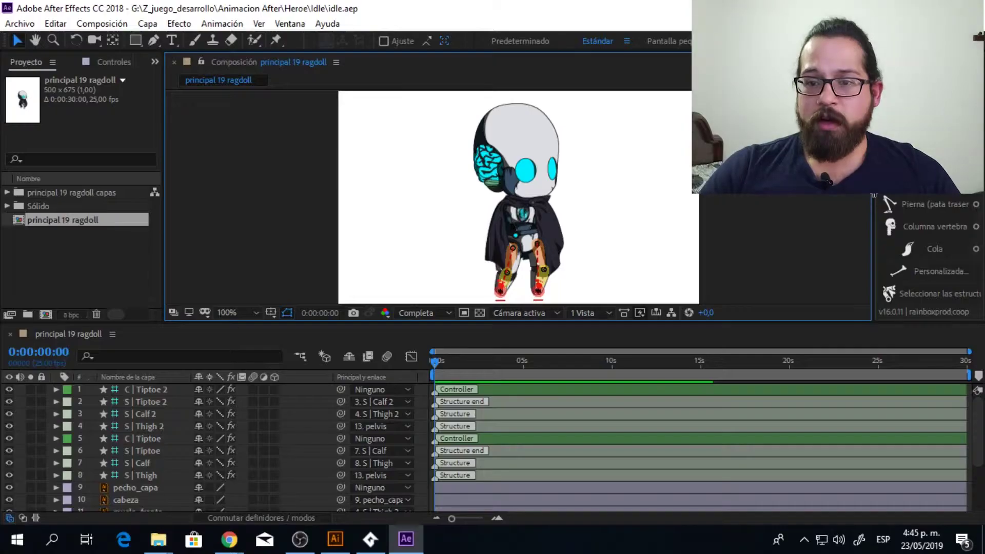
Step: Widen the rig structures panel beside the composition view in After Effects
{"action": "left_click_drag", "start_coordinate": [874, 196], "coordinate": [700, 222]}
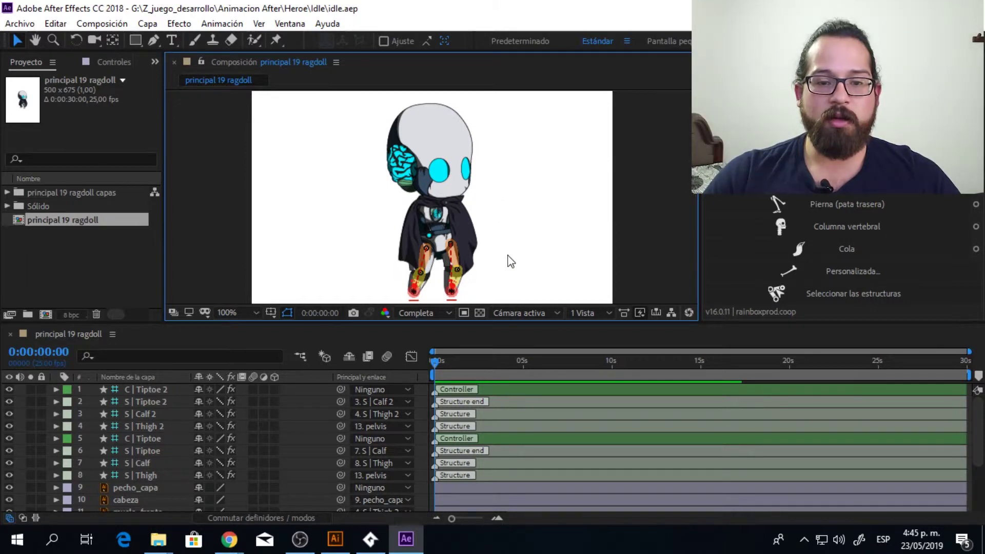
Step: Duplicate and hide the leg rig structures, and swing the right-hand leg with its foot controller to test the bend
{"action": "mouse_move", "coordinate": [513, 324]}
{"action": "left_mouse_down"}
{"action": "mouse_move", "coordinate": [503, 470]}
{"action": "mouse_move", "coordinate": [521, 337]}
{"action": "left_mouse_up"}
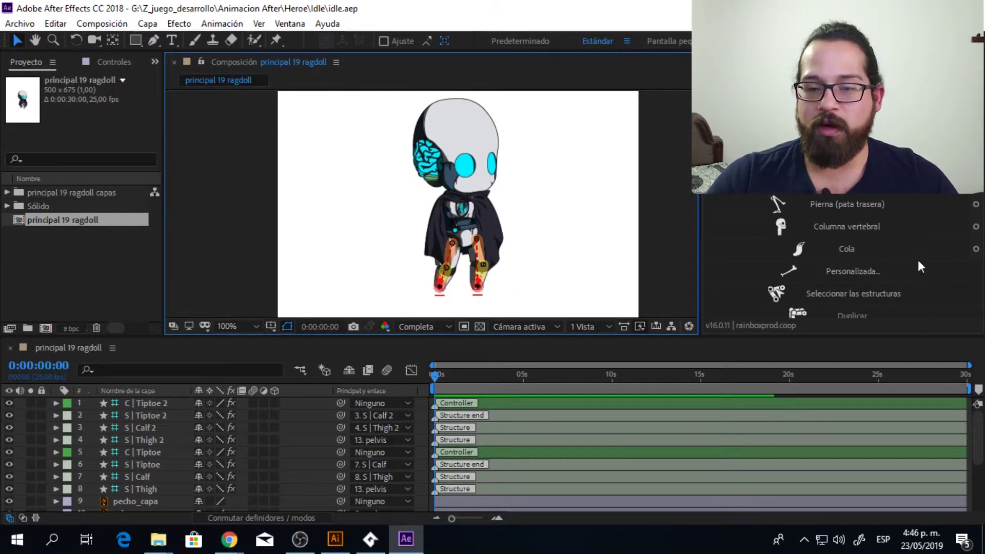
{"action": "left_click", "coordinate": [833, 310]}
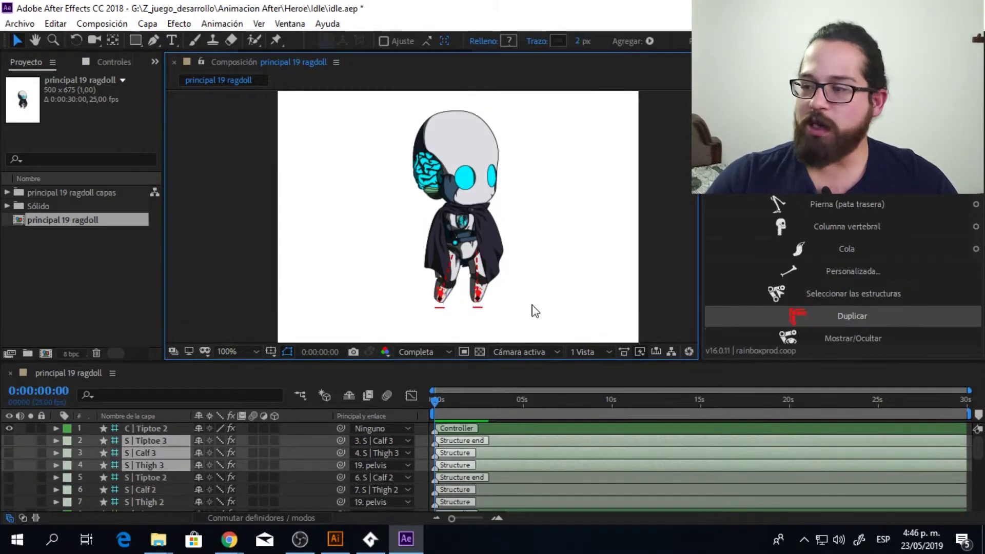
{"action": "left_click", "coordinate": [478, 300]}
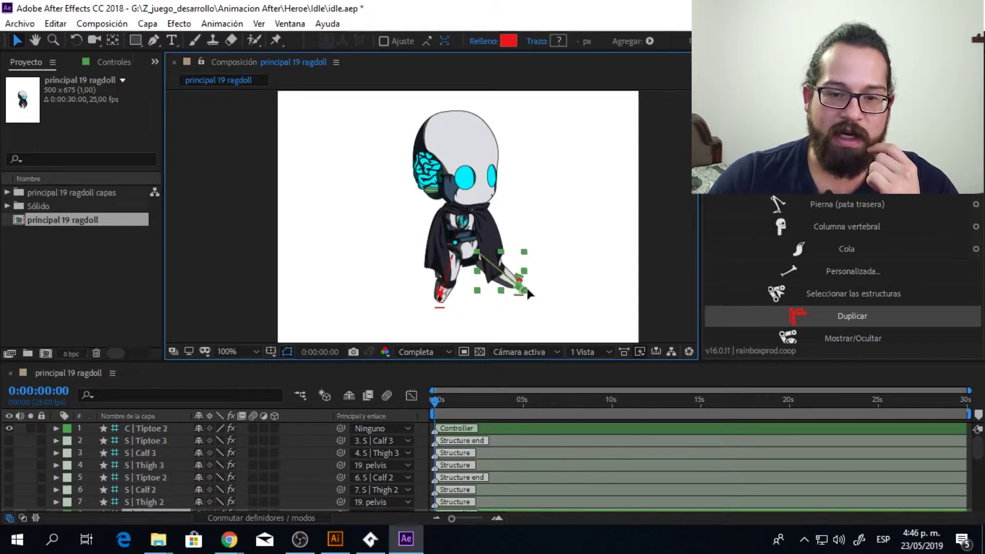
{"action": "left_click_drag", "start_coordinate": [542, 257], "coordinate": [531, 296]}
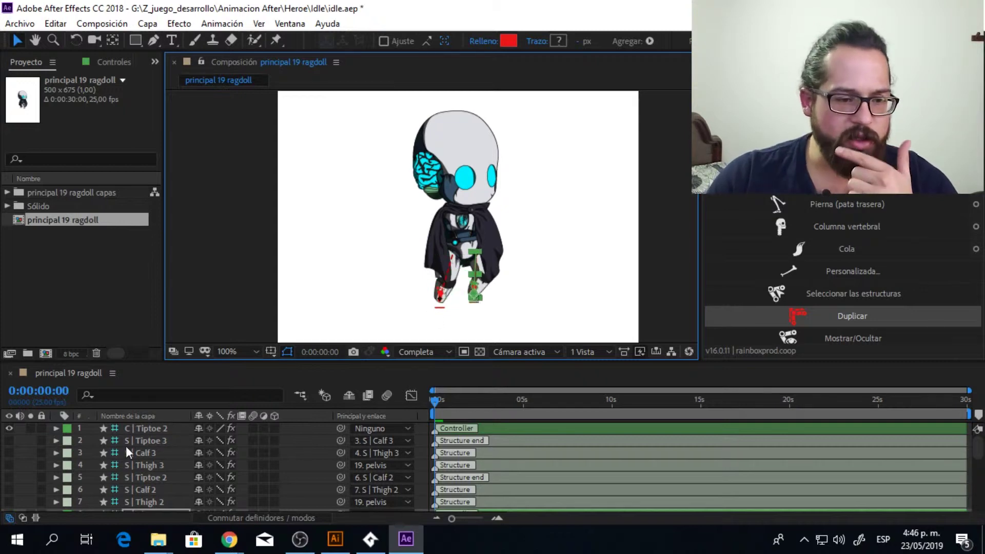
Step: Temporarily hide the pecho_capa layer to test the bend of the left-hand leg by moving its foot controller
{"action": "scroll", "coordinate": [125, 445], "scroll_direction": "down", "scroll_amount": 3}
{"action": "left_click", "coordinate": [9, 489]}
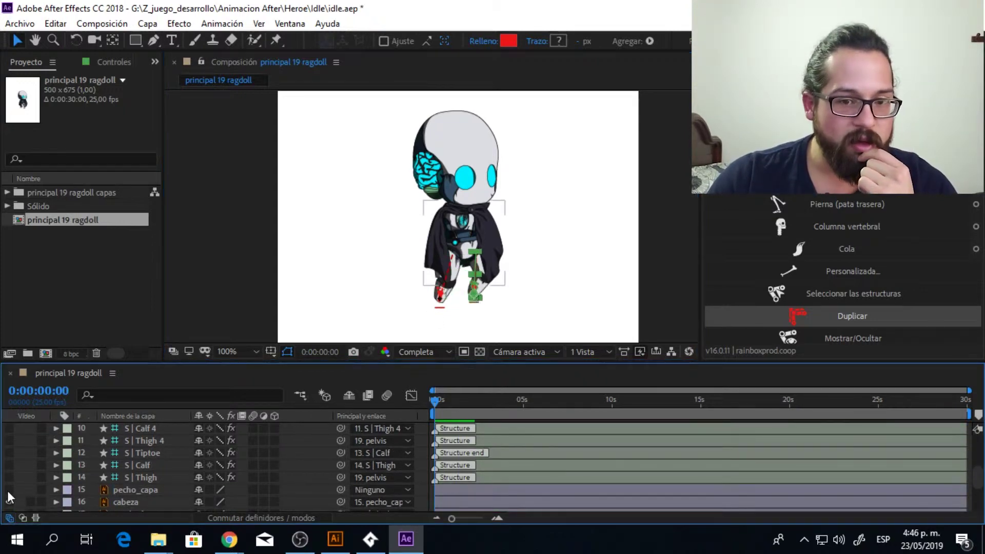
{"action": "left_click", "coordinate": [441, 306]}
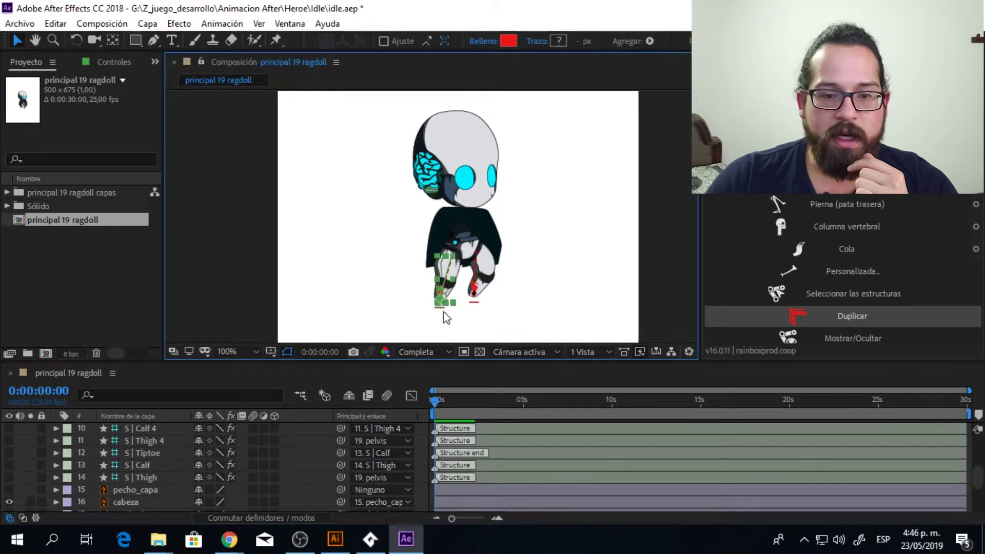
{"action": "left_click_drag", "start_coordinate": [441, 306], "coordinate": [459, 297]}
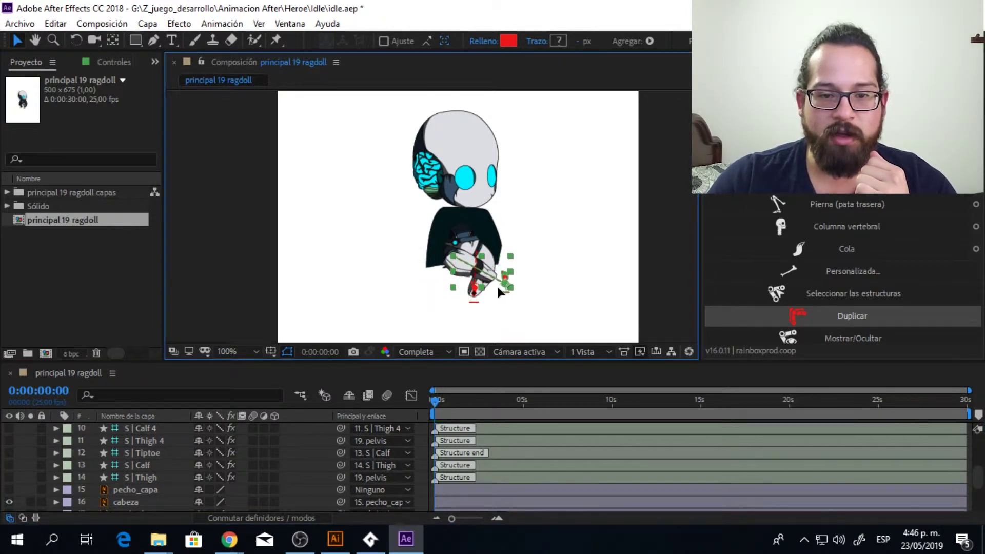
{"action": "left_click_drag", "start_coordinate": [10, 497], "coordinate": [9, 490]}
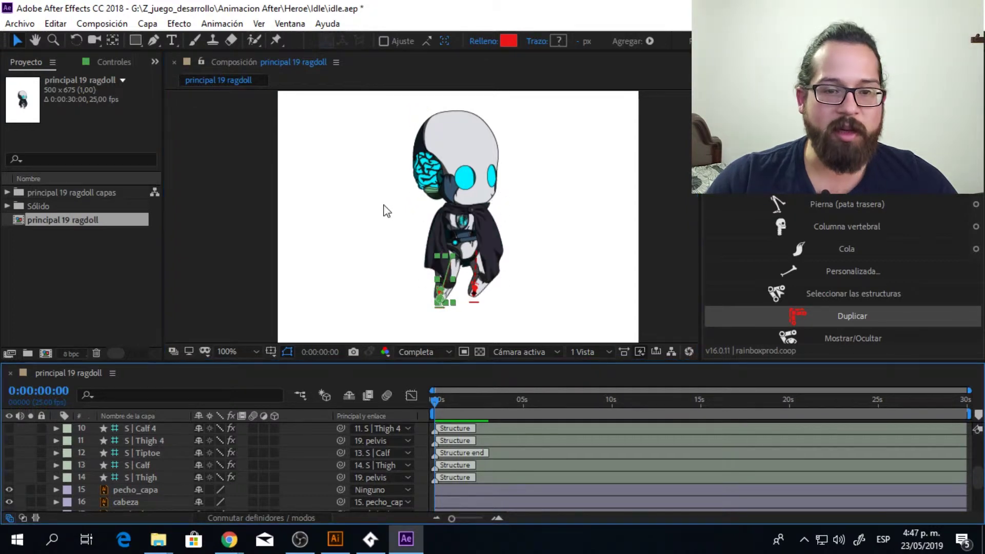
Step: Move the pecho_capa torso slightly backward, carrying the head along while the feet stay planted
{"action": "left_click", "coordinate": [467, 226]}
{"action": "mouse_move", "coordinate": [468, 225]}
{"action": "left_mouse_down"}
{"action": "mouse_move", "coordinate": [469, 238]}
{"action": "mouse_move", "coordinate": [468, 229]}
{"action": "mouse_move", "coordinate": [522, 224]}
{"action": "mouse_move", "coordinate": [395, 232]}
{"action": "mouse_move", "coordinate": [475, 238]}
{"action": "mouse_move", "coordinate": [461, 228]}
{"action": "left_mouse_up"}
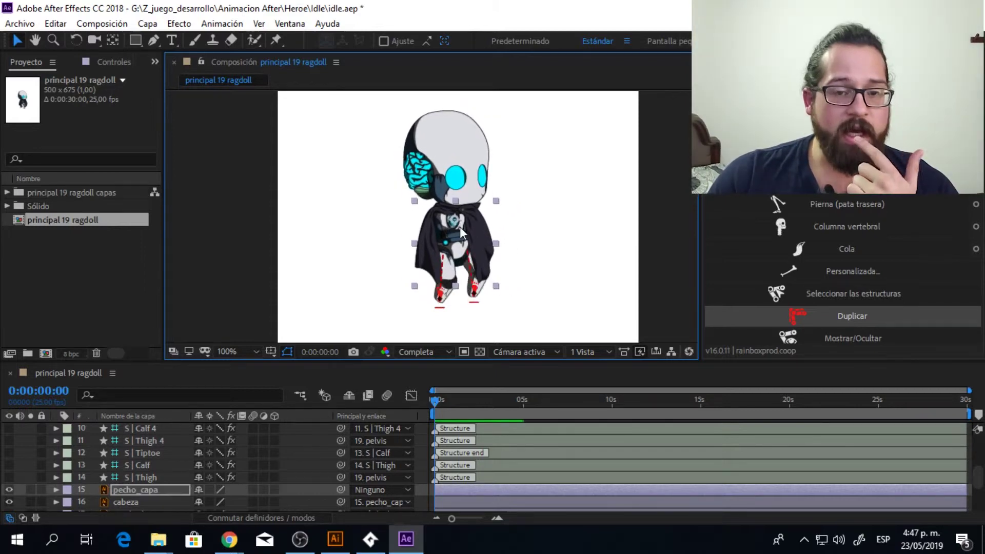